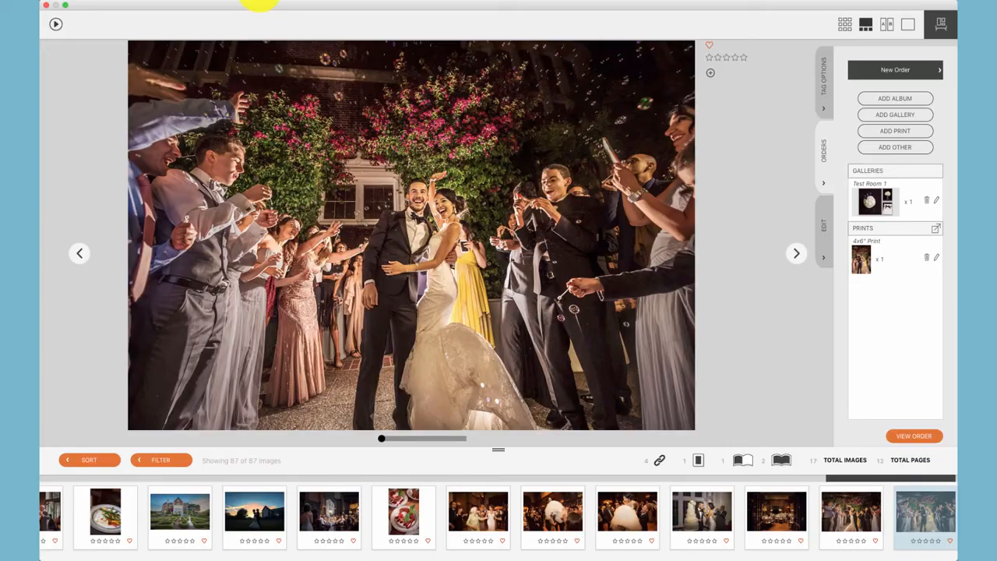
- Open the product settings and restrict the product list to the Generic Standard lab
left_click(257, 2)
left_click(272, 48)
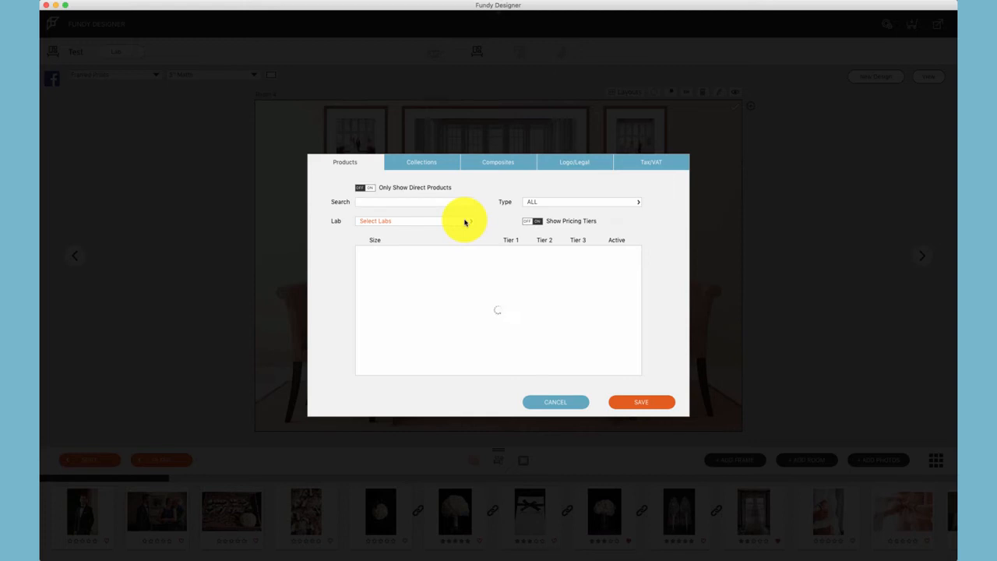
left_click(465, 223)
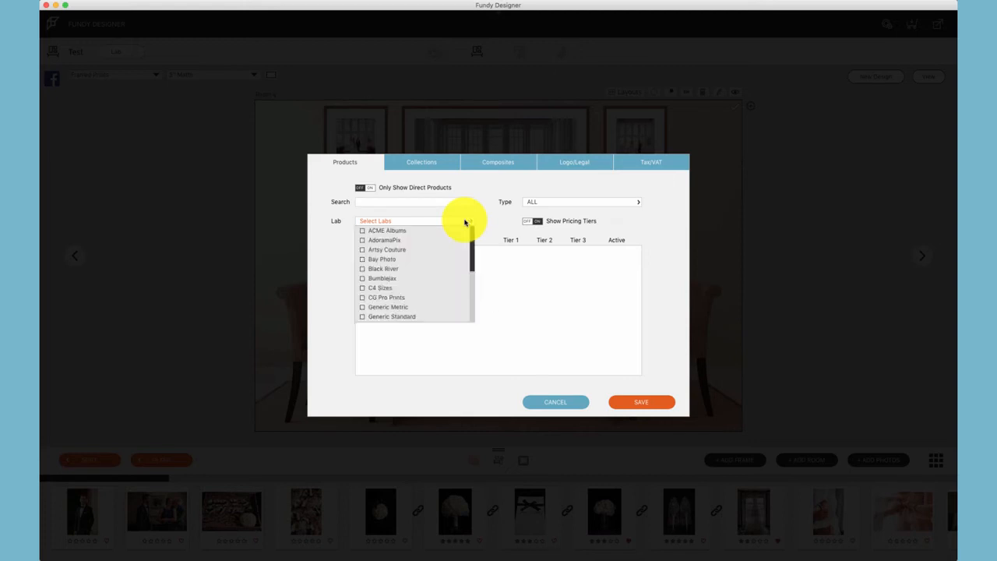
left_click(362, 317)
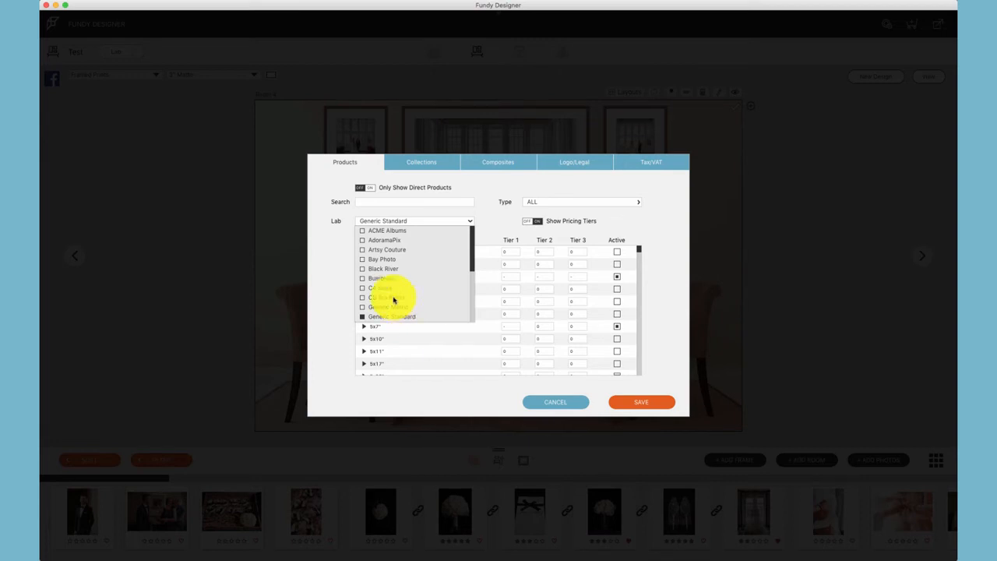
- Try adding Bay Photo, Artsy Couture, C4 Sizes and CG Pro Prints to the lab filter, keeping only Generic Standard
left_click(362, 260)
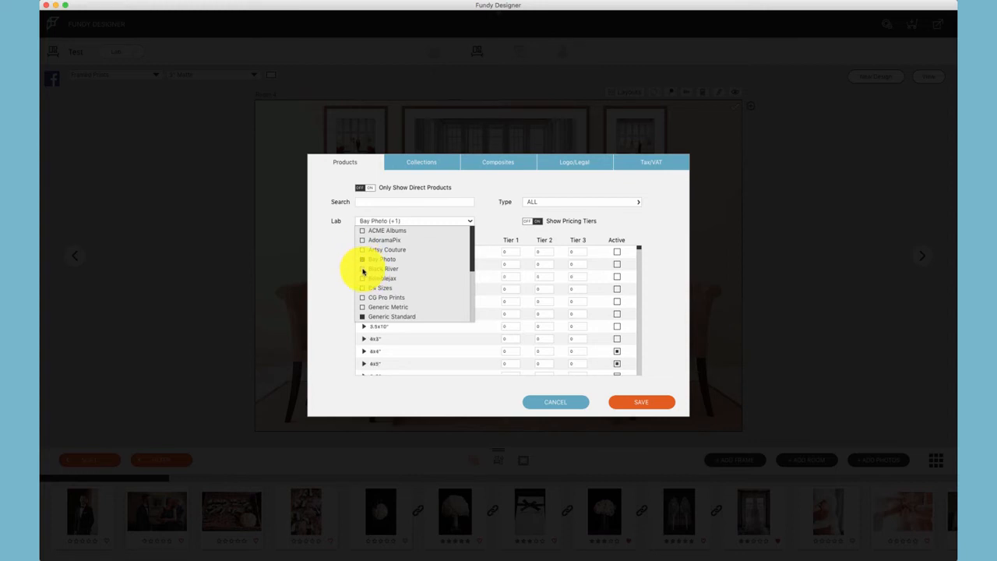
left_click(362, 250)
left_click(362, 288)
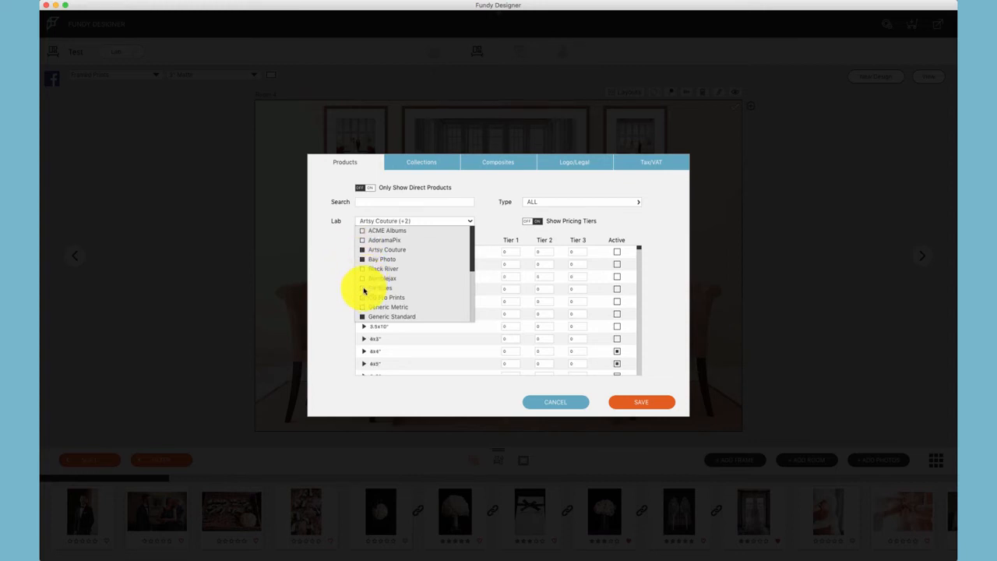
left_click(363, 297)
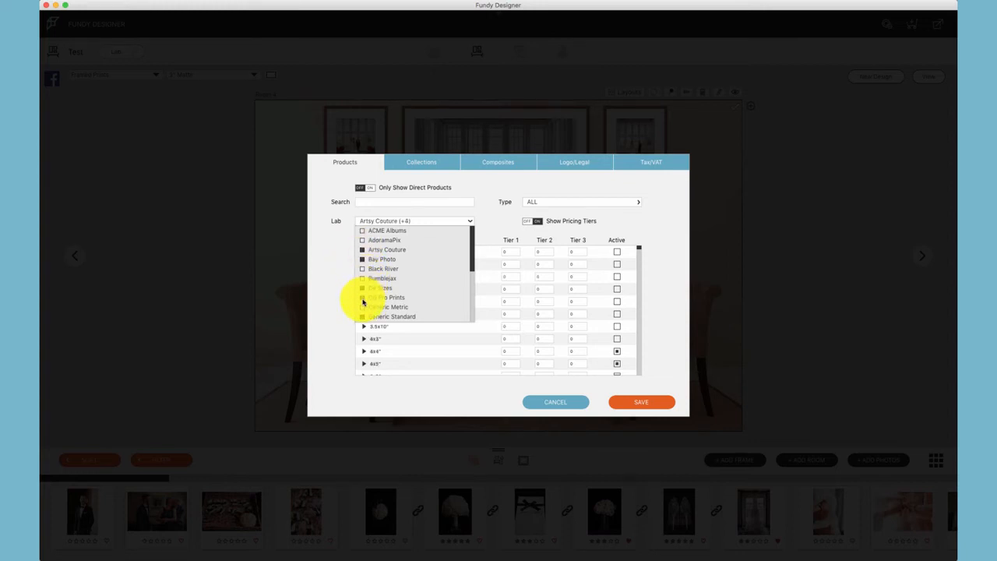
left_click(363, 298)
left_click(362, 288)
left_click(361, 259)
left_click(362, 250)
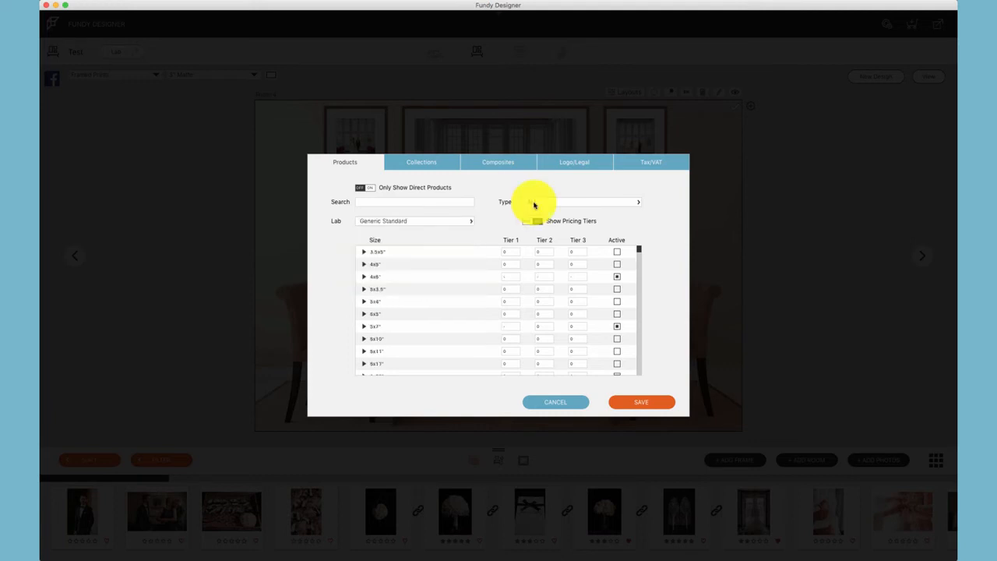
- Filter the product types to Canvas, Wood, Metal and Acrylic
left_click(534, 204)
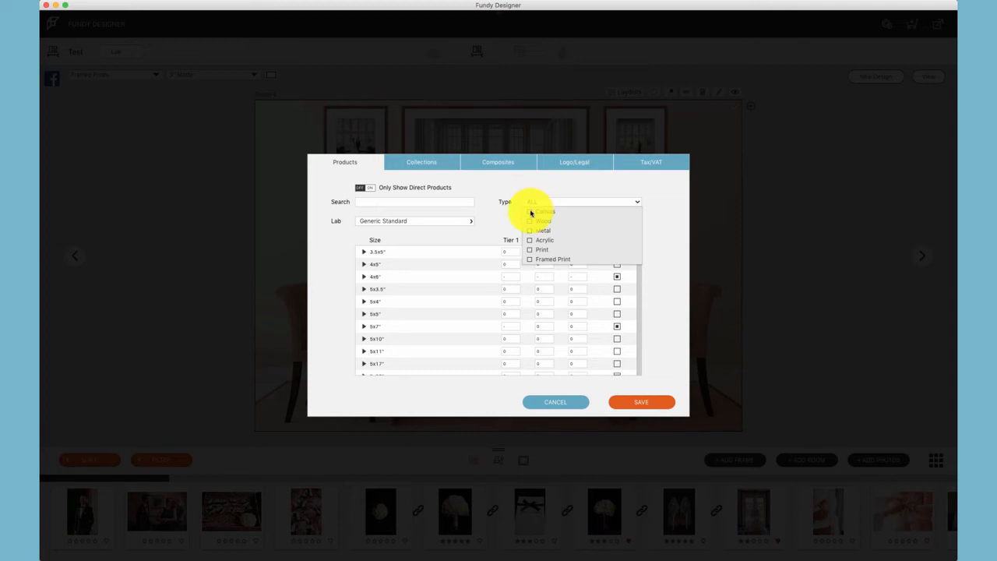
left_click(530, 212)
left_click(530, 221)
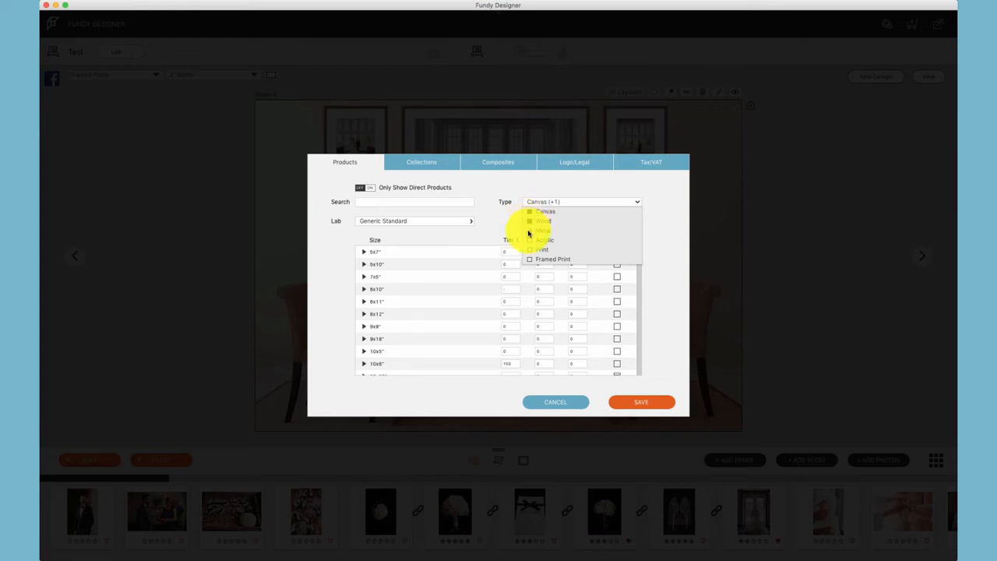
left_click(529, 231)
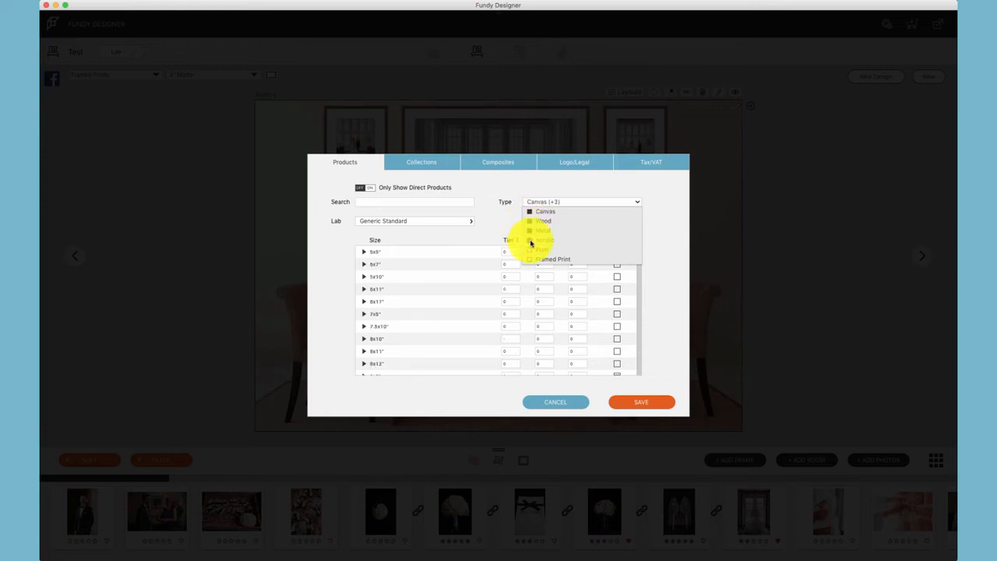
left_click(499, 228)
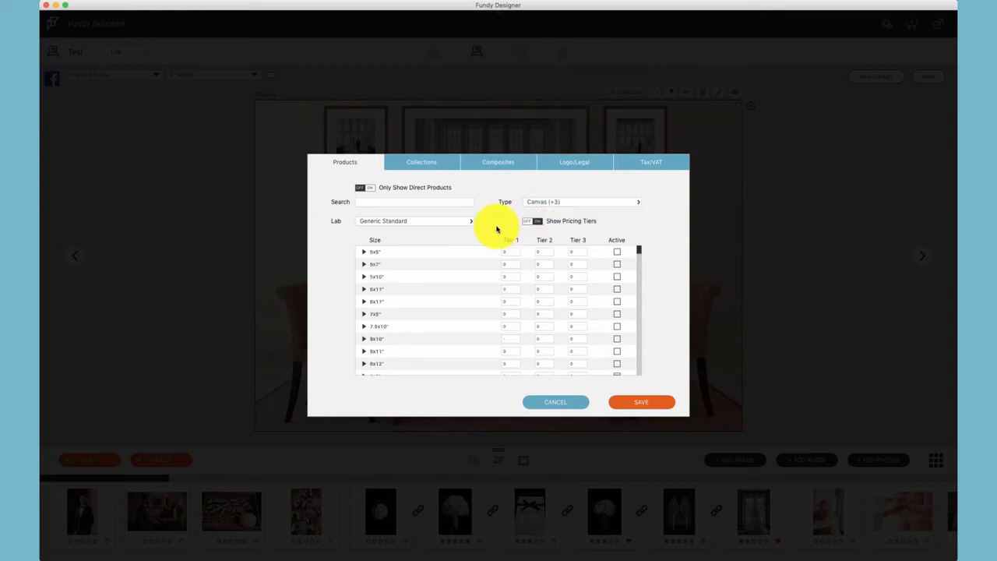
left_click(558, 201)
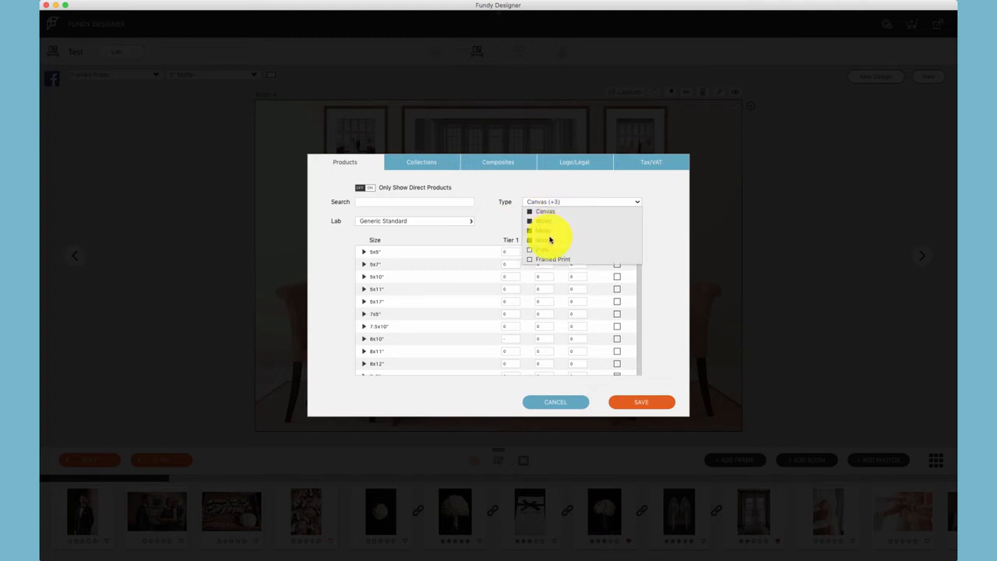
left_click(478, 212)
- Make the 11x14" size active in the filtered product list and show the pricing tiers
left_click_drag(639, 251, 641, 268)
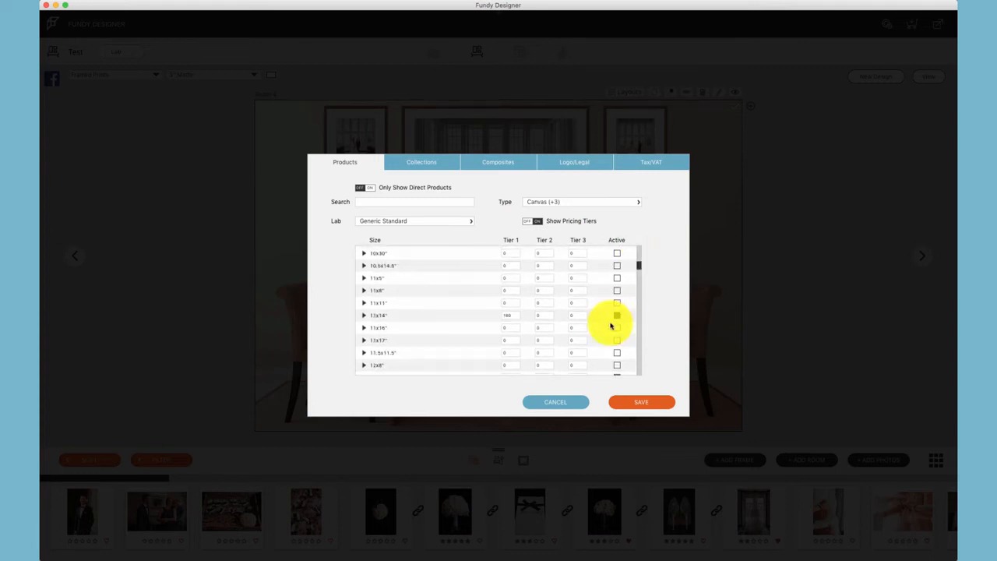
left_click(614, 317)
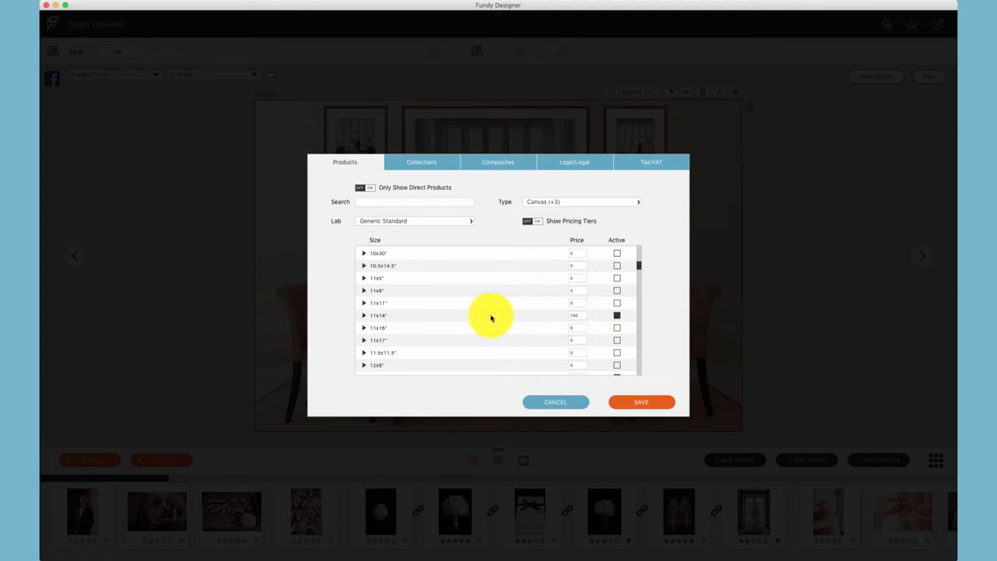
left_click(537, 223)
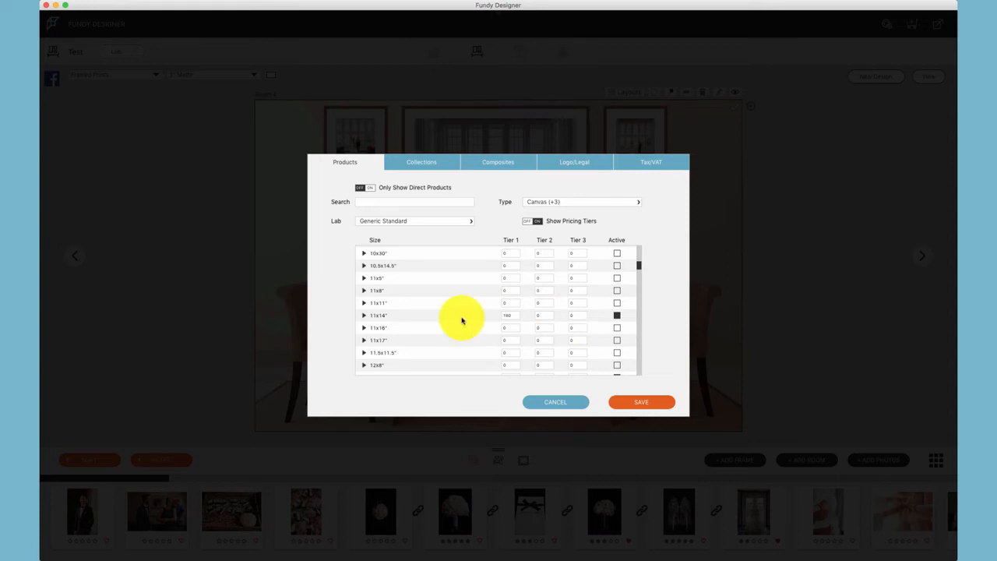
- Limit the product type filter to Print, review the print sizes and their tier prices, and save the product settings
left_click(535, 204)
left_click(535, 204)
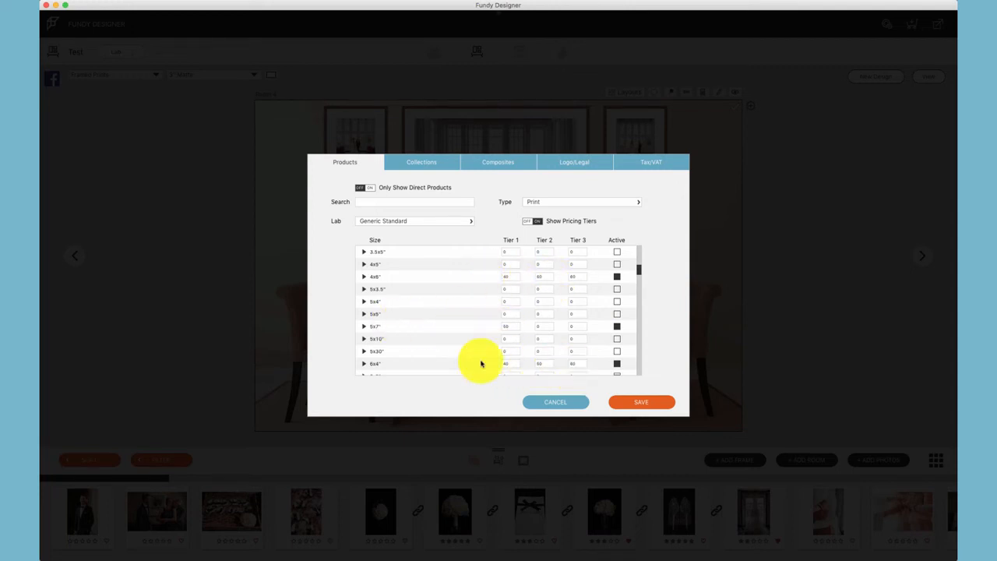
scroll(479, 358, "down", 3)
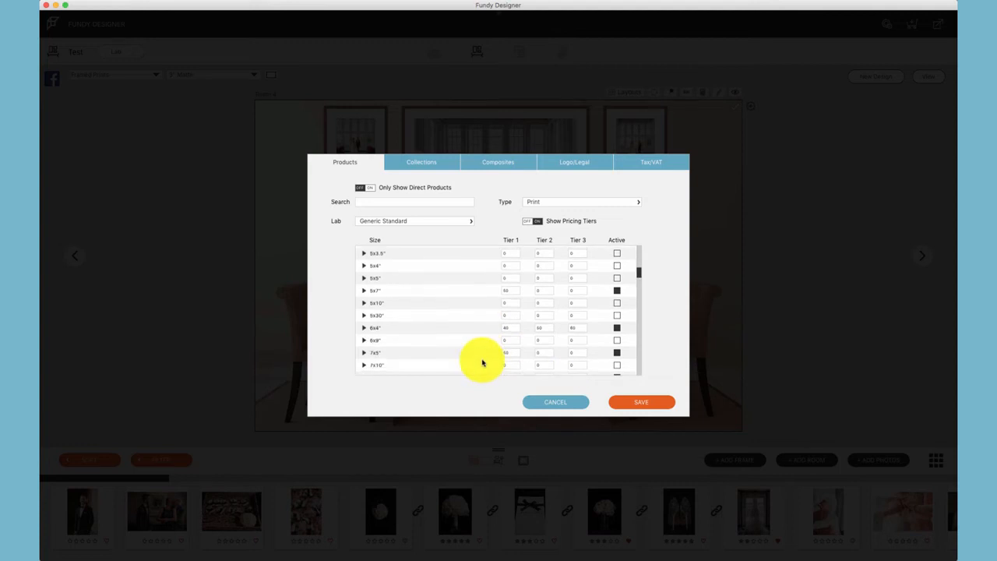
scroll(482, 362, "up", 3)
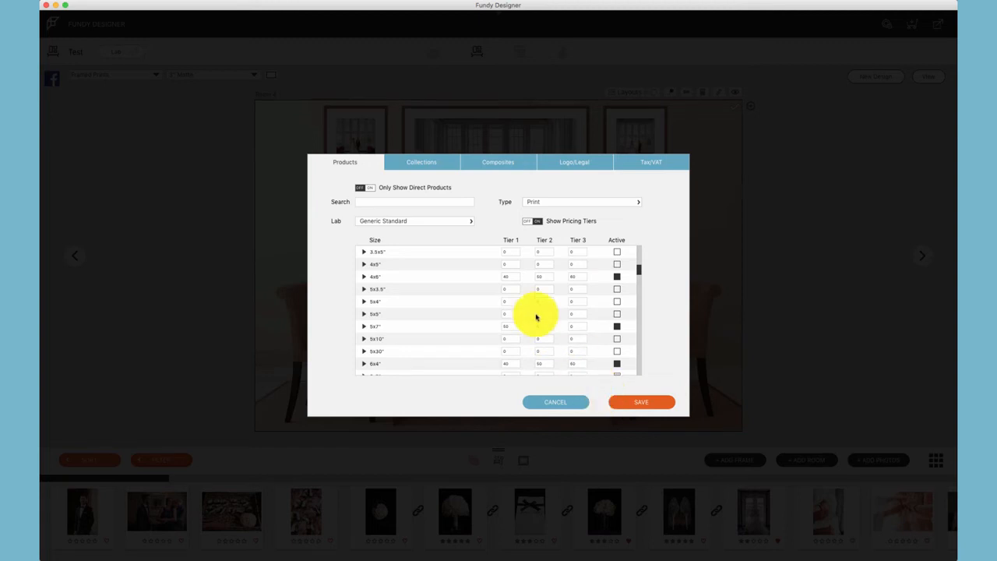
left_click(537, 203)
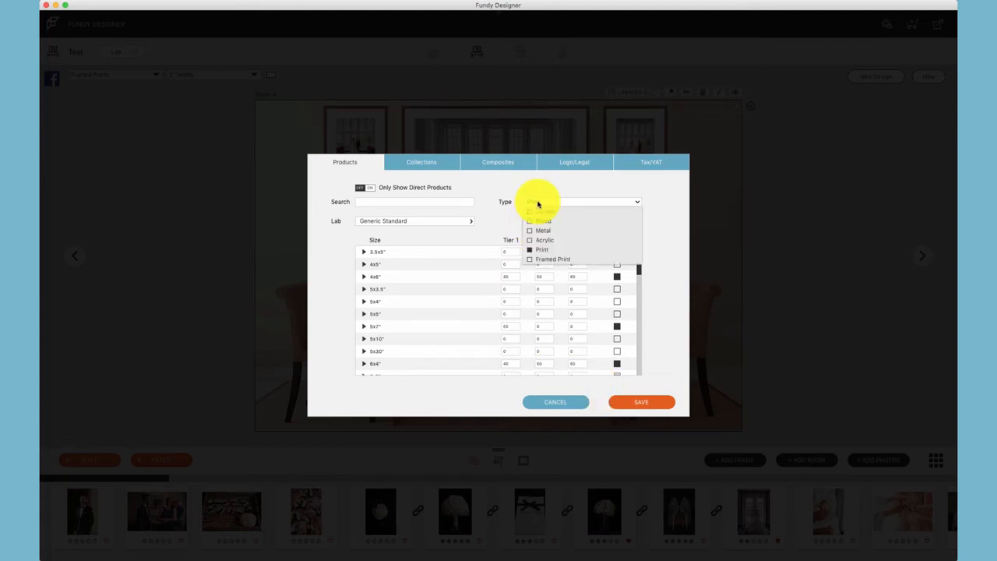
left_click(537, 204)
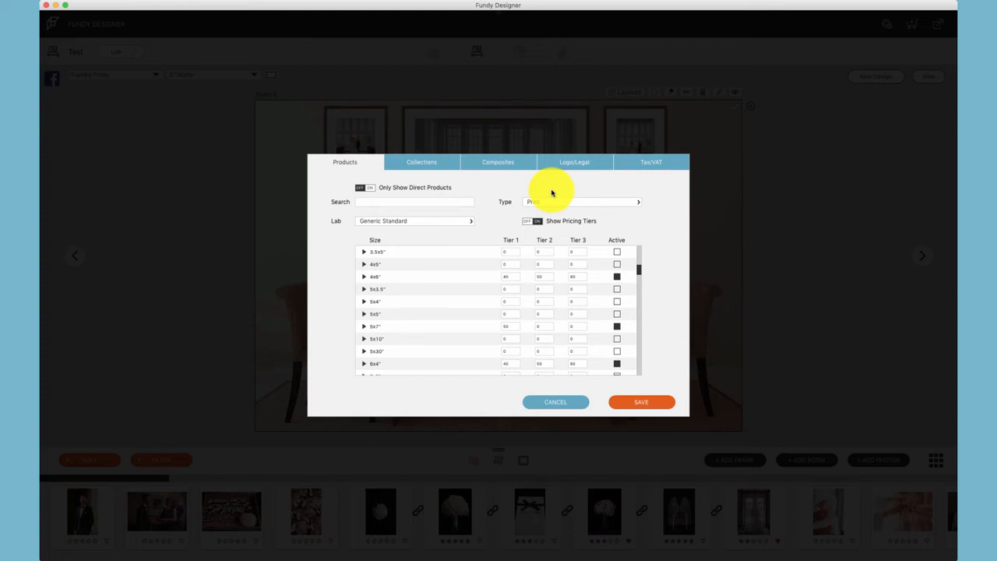
left_click(640, 401)
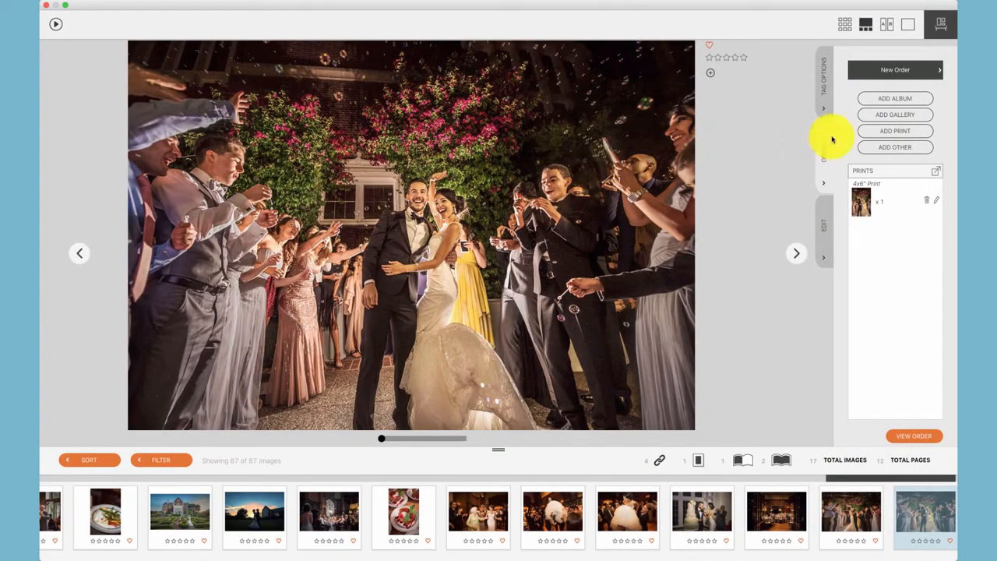
- Start adding a print of the displayed photo to the order, choosing Canvas as the type with size 11x14 1.5"
left_click(890, 130)
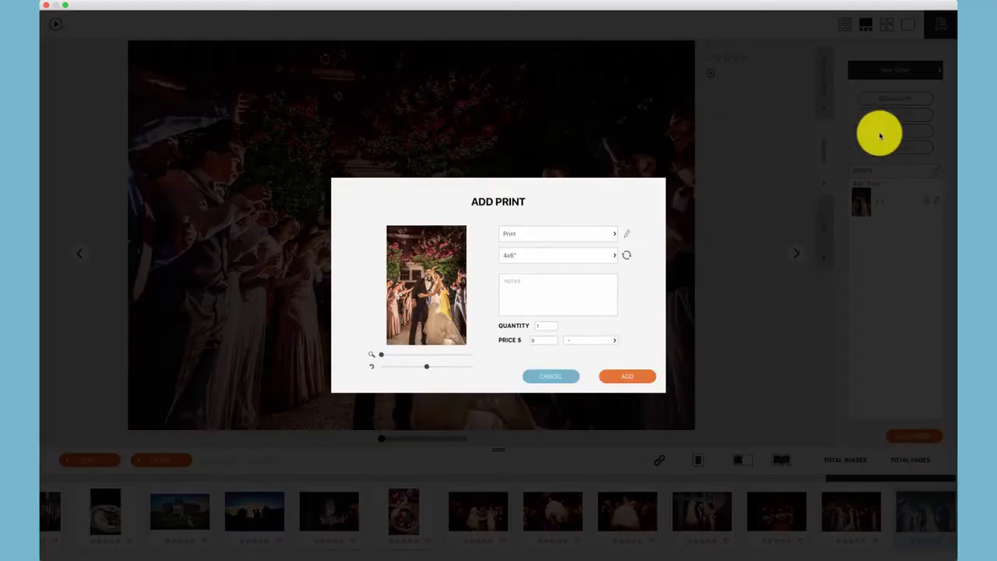
left_click(590, 233)
left_click(587, 249)
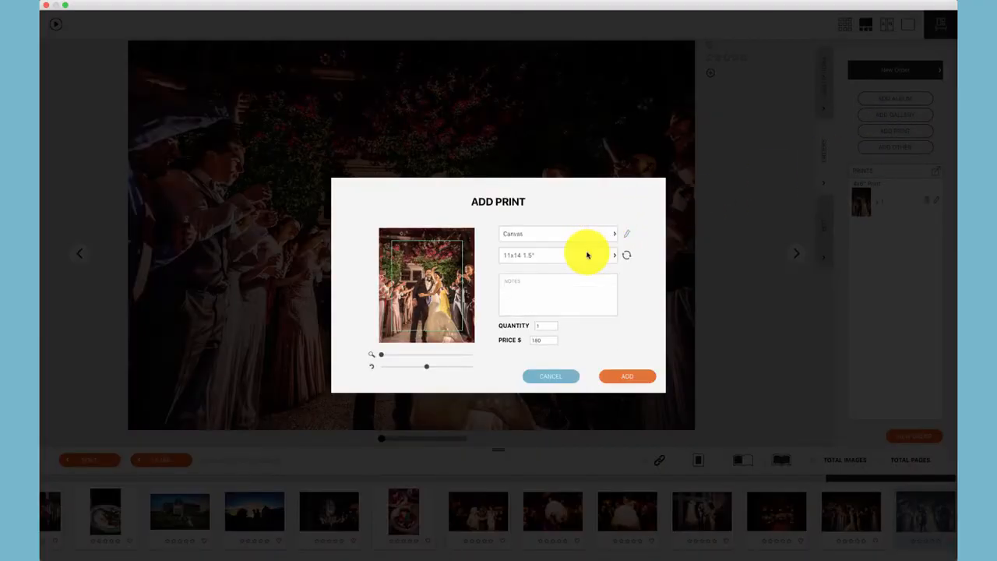
left_click(587, 257)
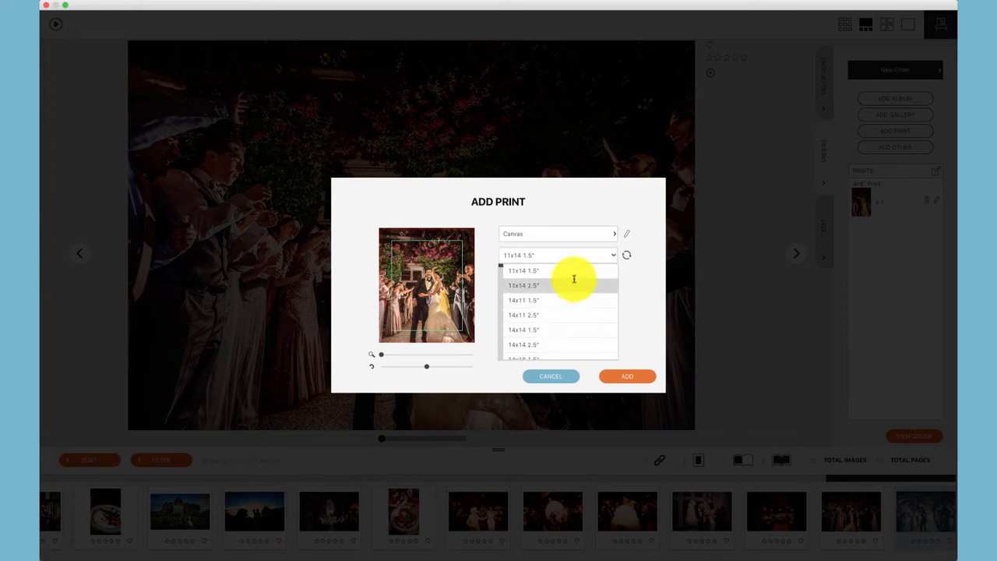
left_click(583, 209)
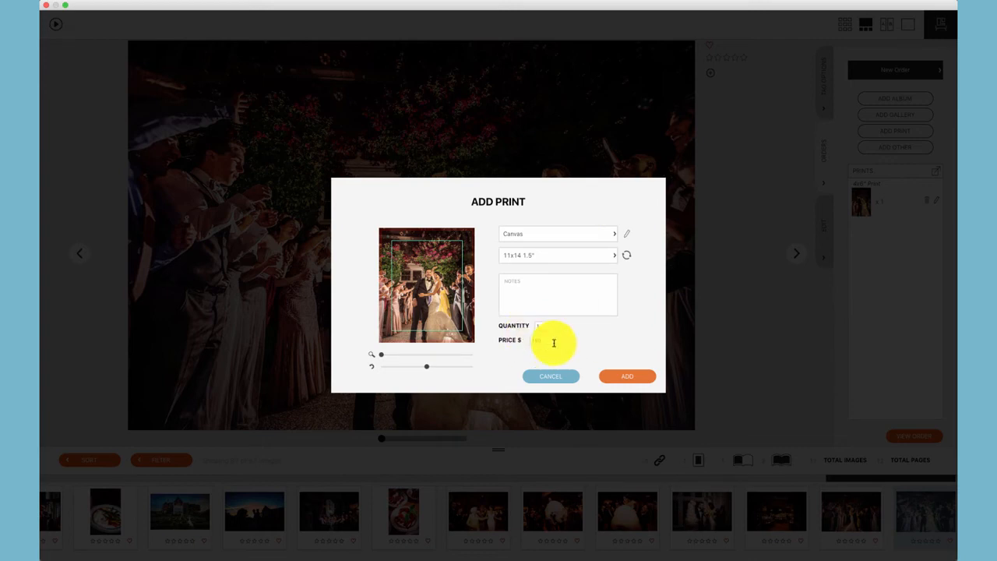
- Change the product type to Print at 4x6" and apply Tier 1 pricing
left_click(575, 232)
left_click(574, 264)
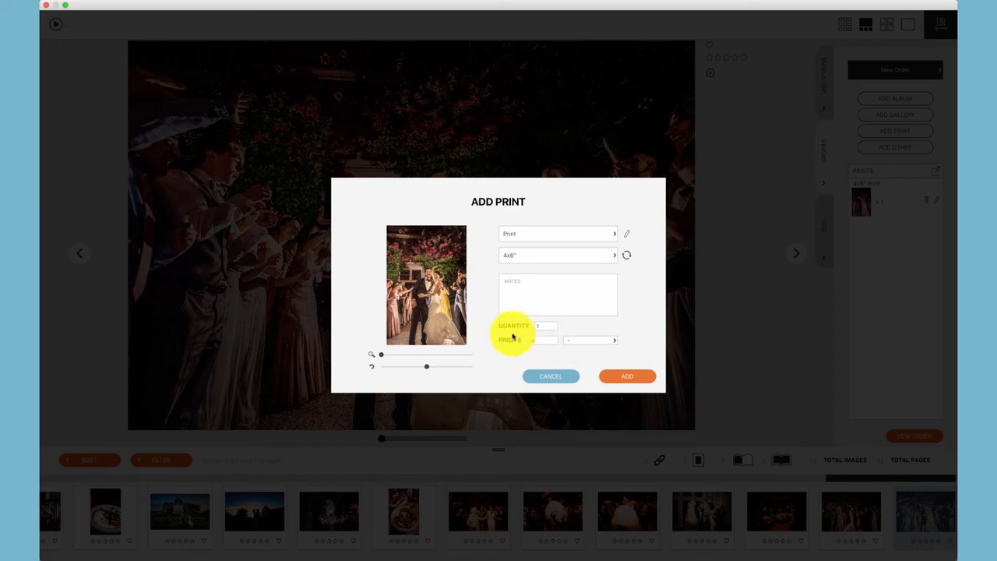
left_click(591, 341)
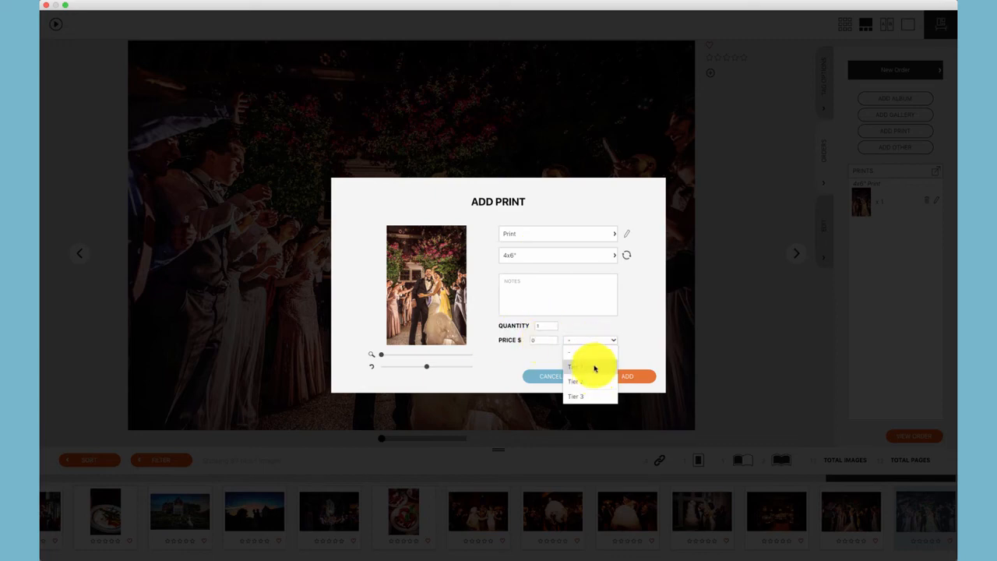
left_click(594, 367)
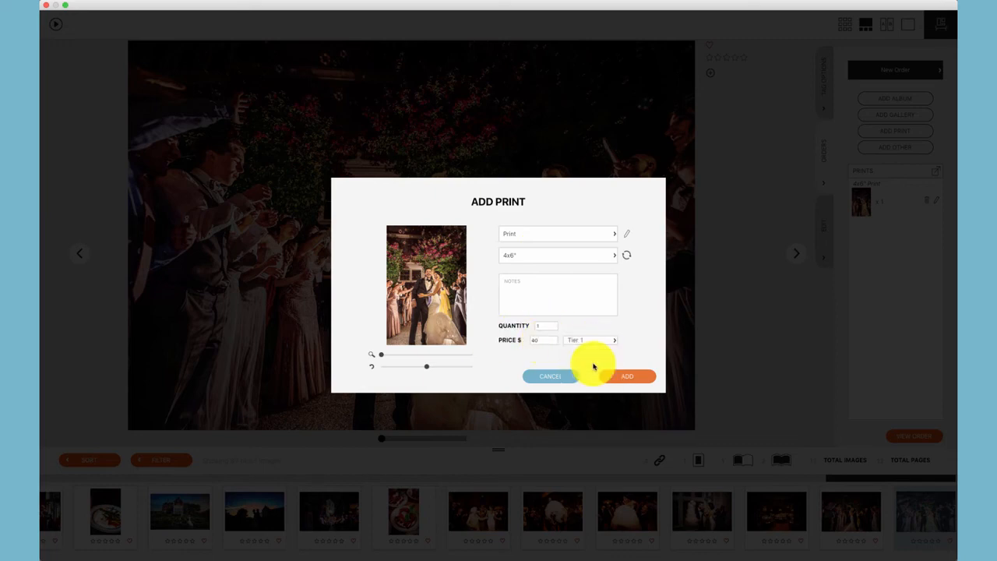
- Set the print size to 5x7" and swap its orientation
left_click(579, 254)
left_click(579, 286)
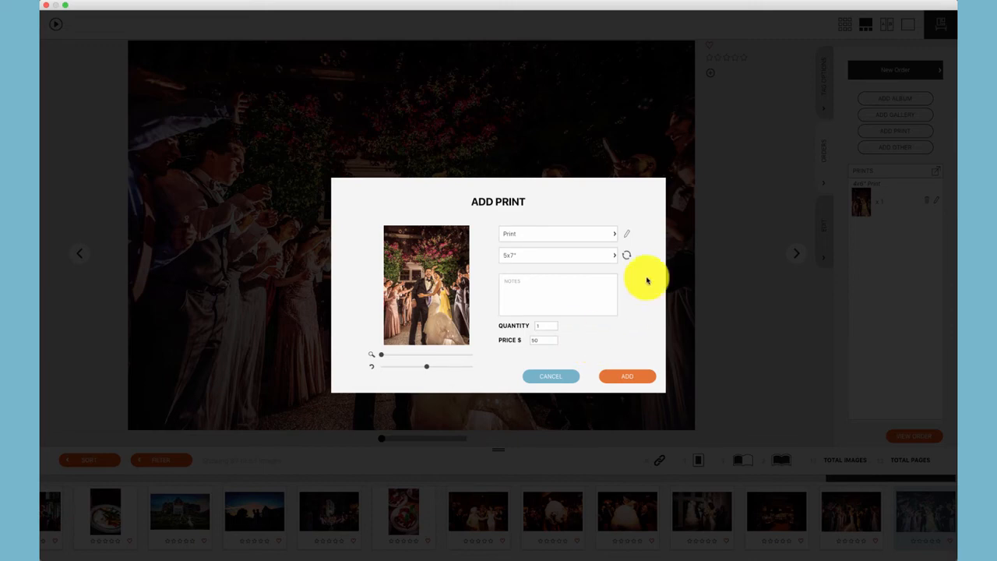
left_click(627, 256)
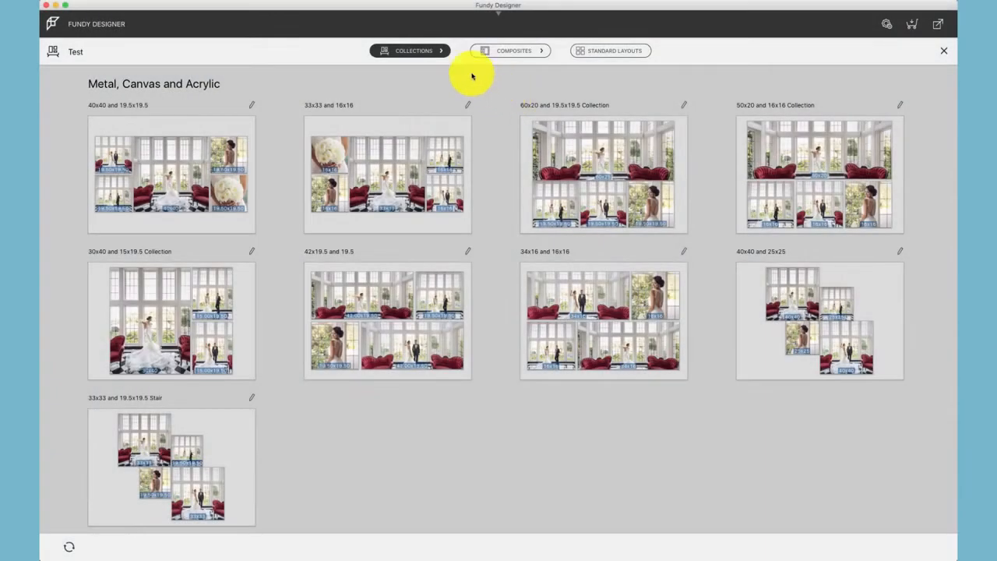
- Examine which groups are available under Collections and Composites in the gallery layouts
left_click(442, 52)
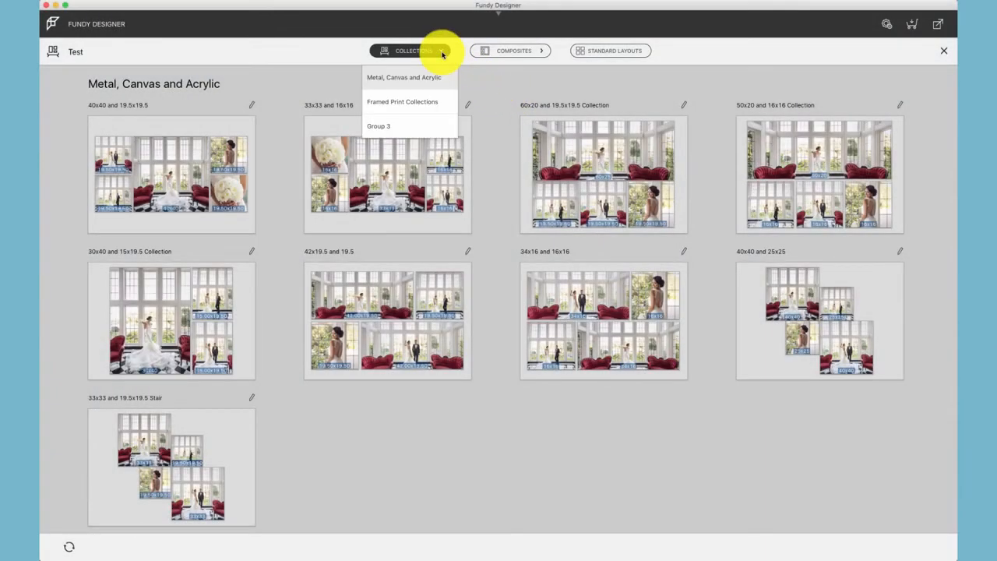
left_click(537, 52)
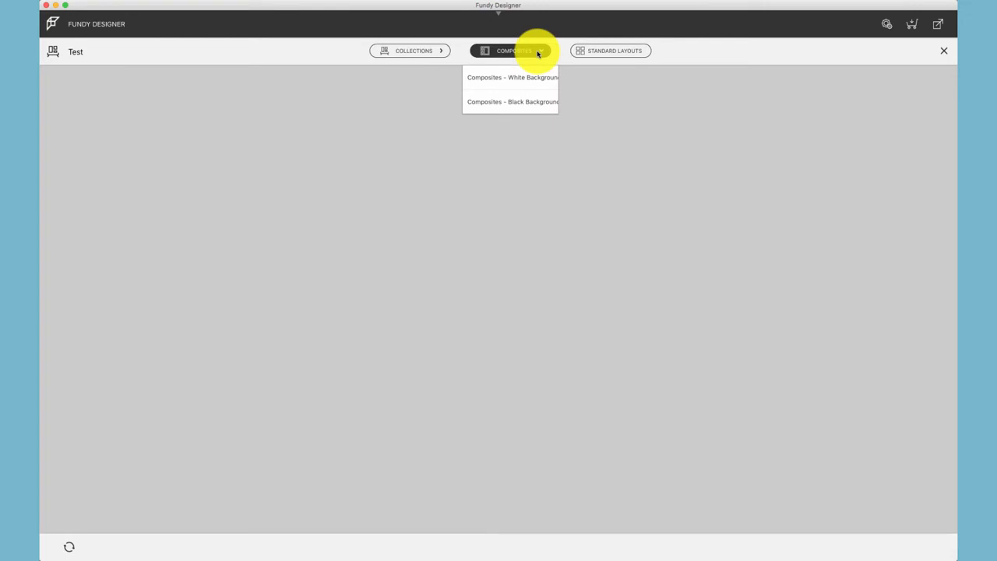
left_click(443, 52)
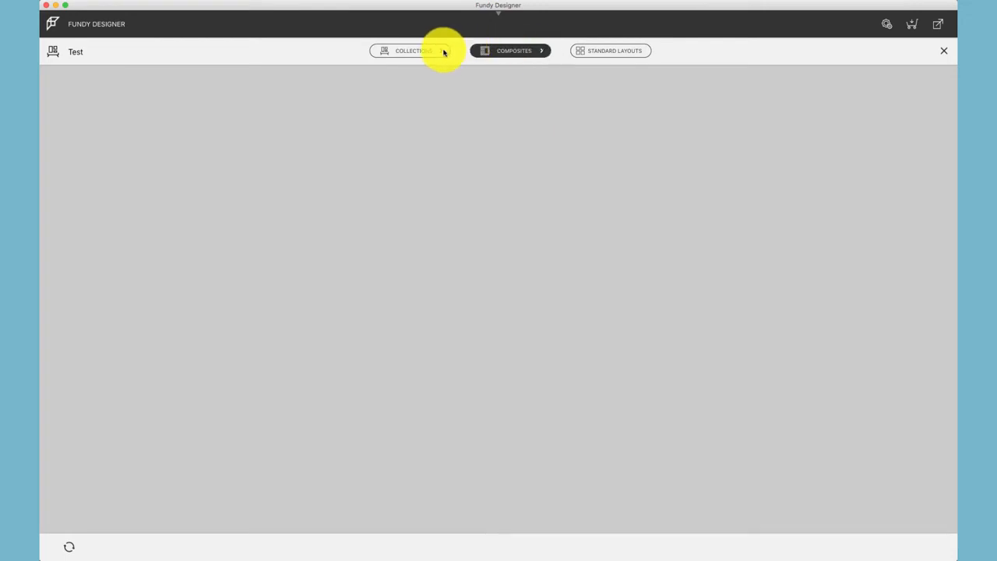
left_click(441, 52)
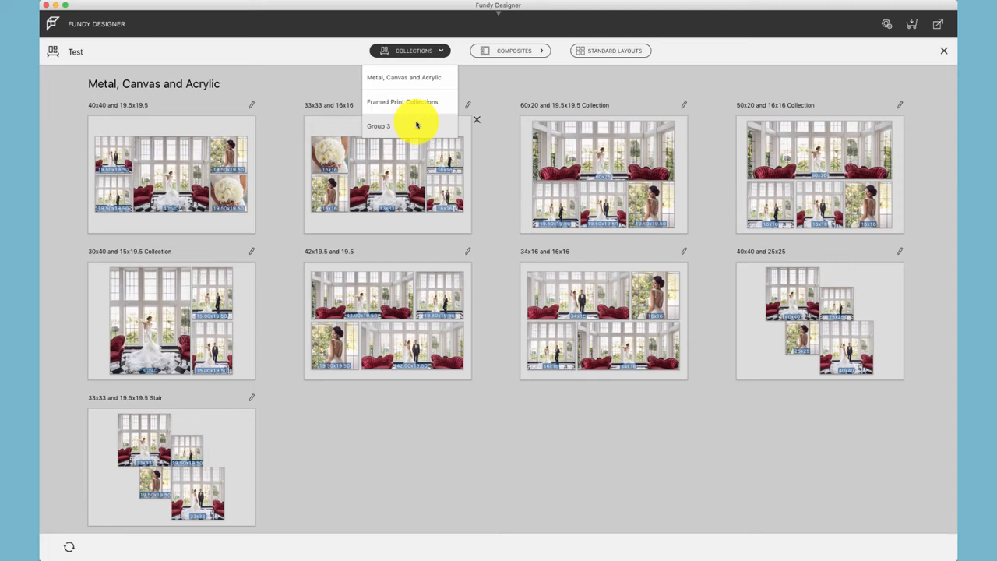
left_click(537, 51)
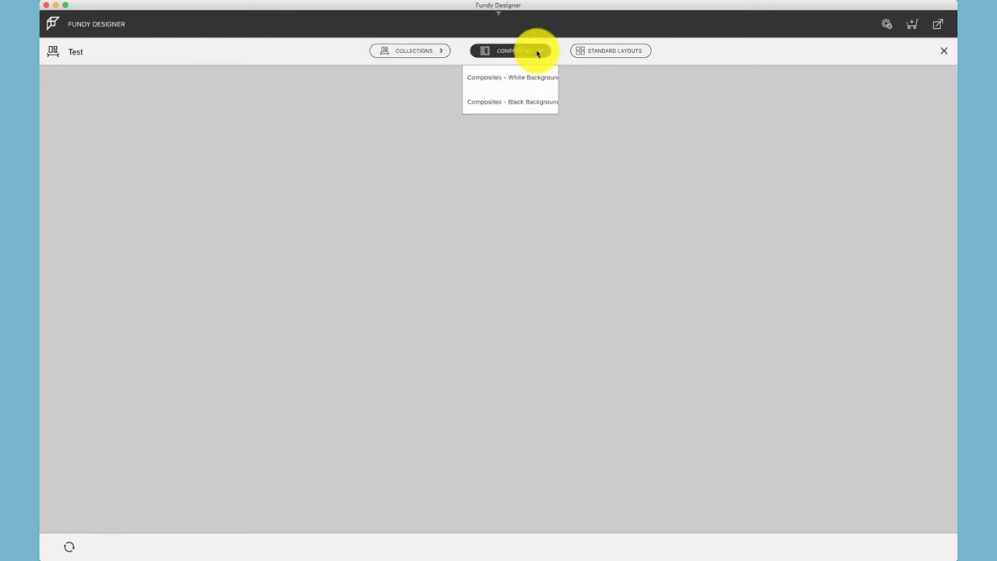
- Show the collections in the Metal, Canvas and Acrylic group
left_click(441, 52)
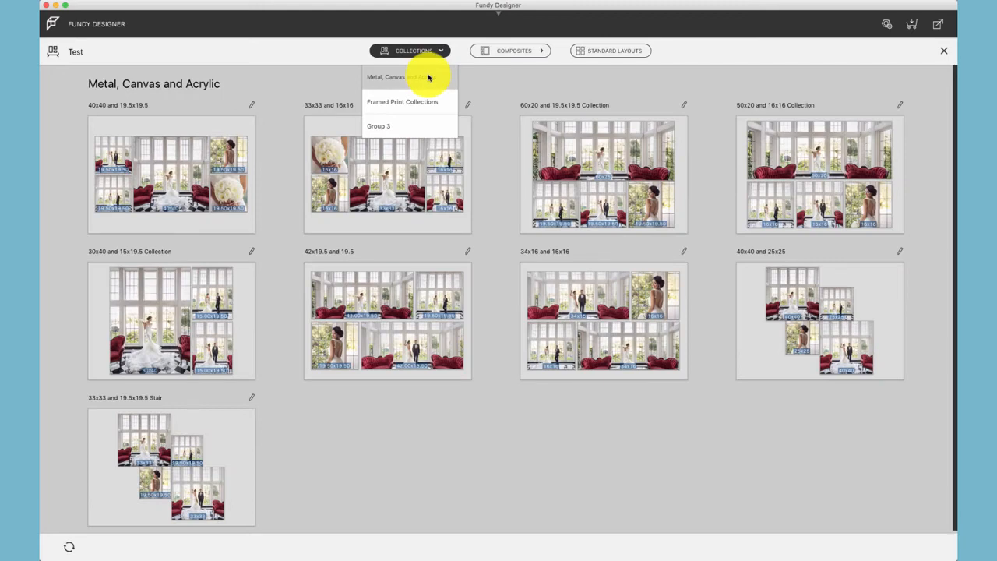
left_click(428, 77)
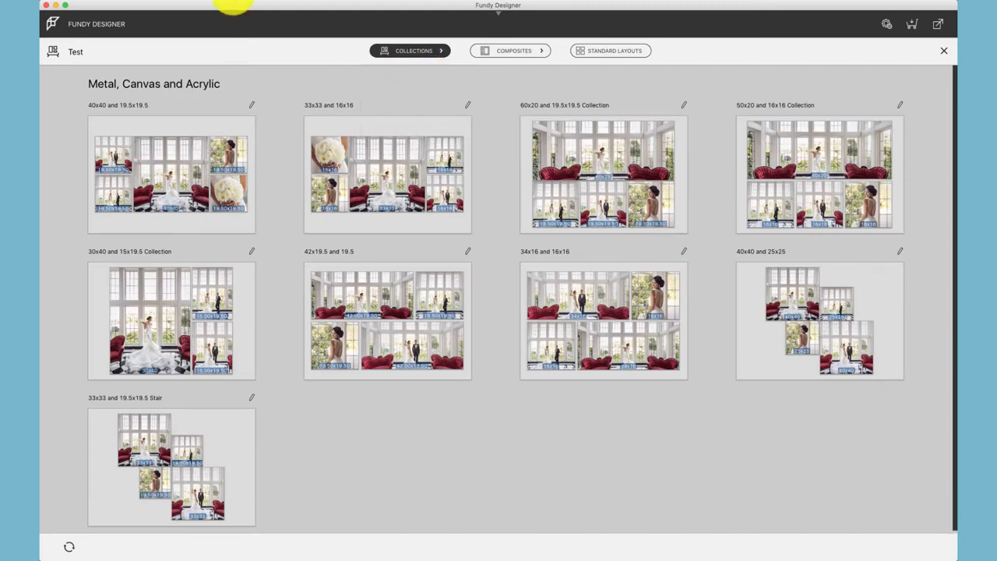
- Rename the third collection group as Extra Group in the product pricing settings, check the composite group names, and save
left_click(257, 3)
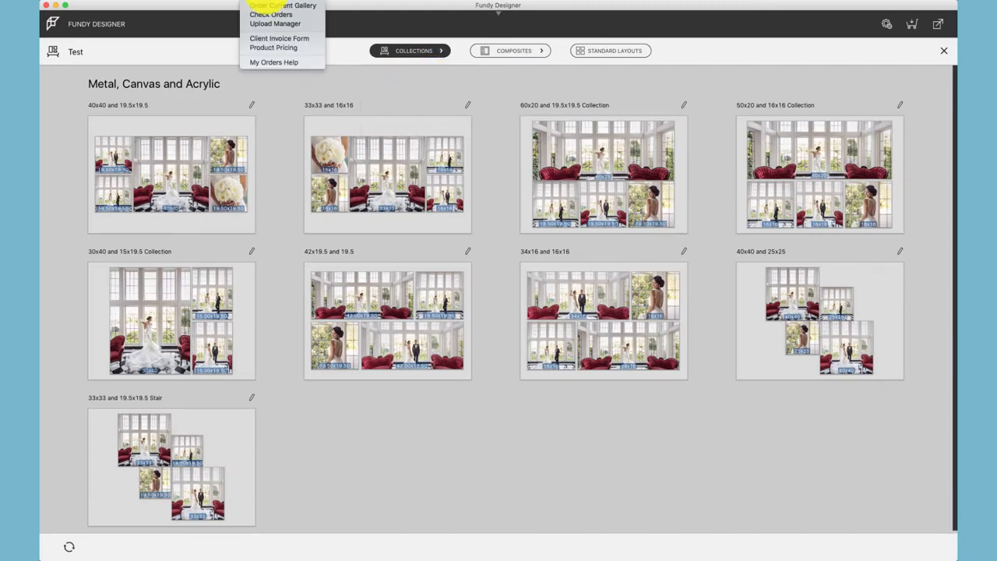
left_click(270, 49)
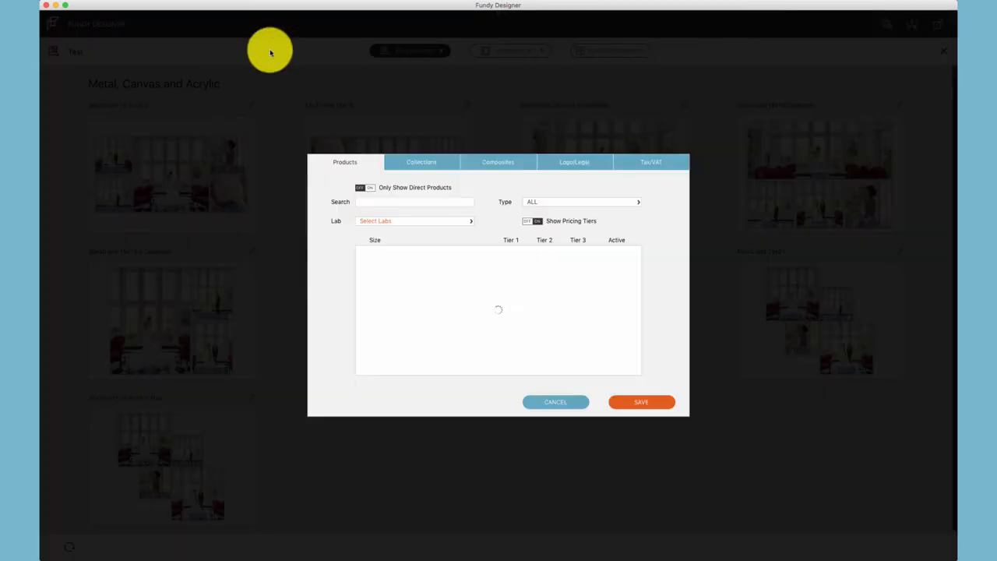
left_click(406, 162)
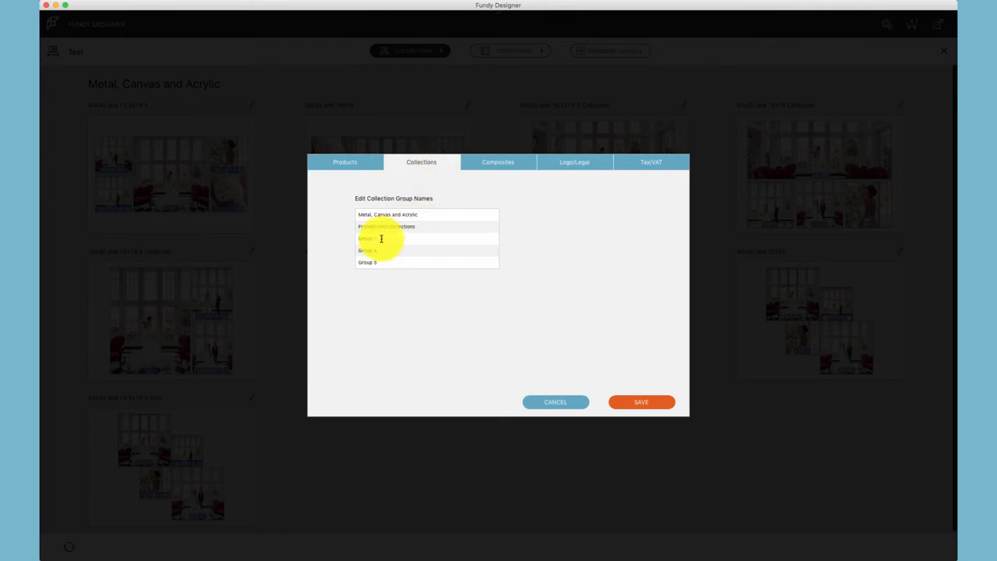
type("Extra")
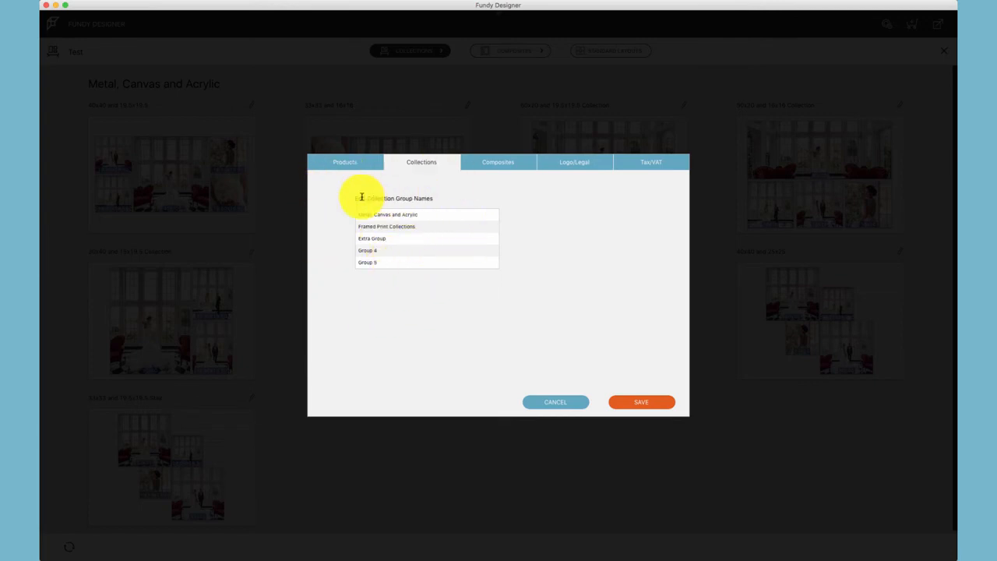
left_click(507, 161)
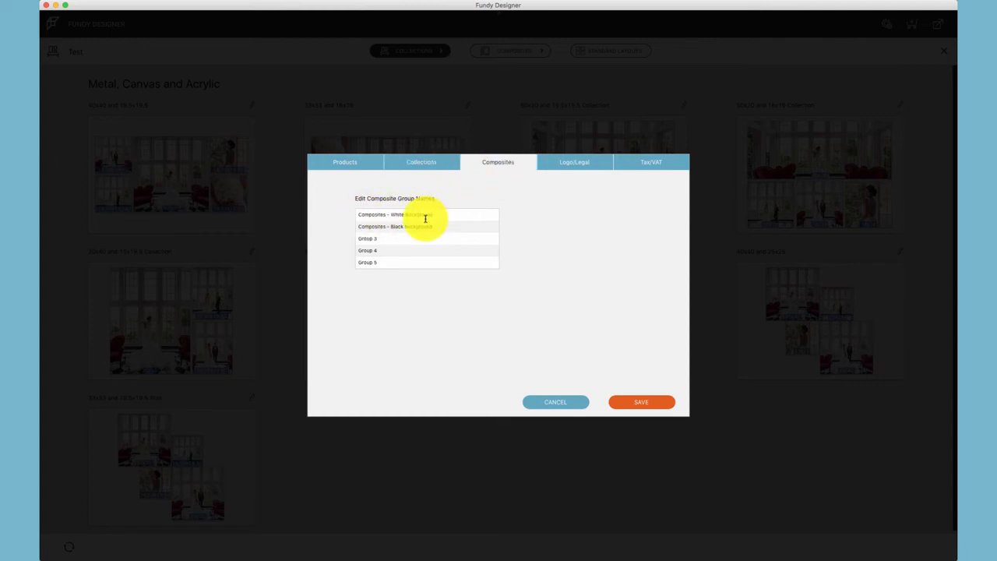
left_click(627, 403)
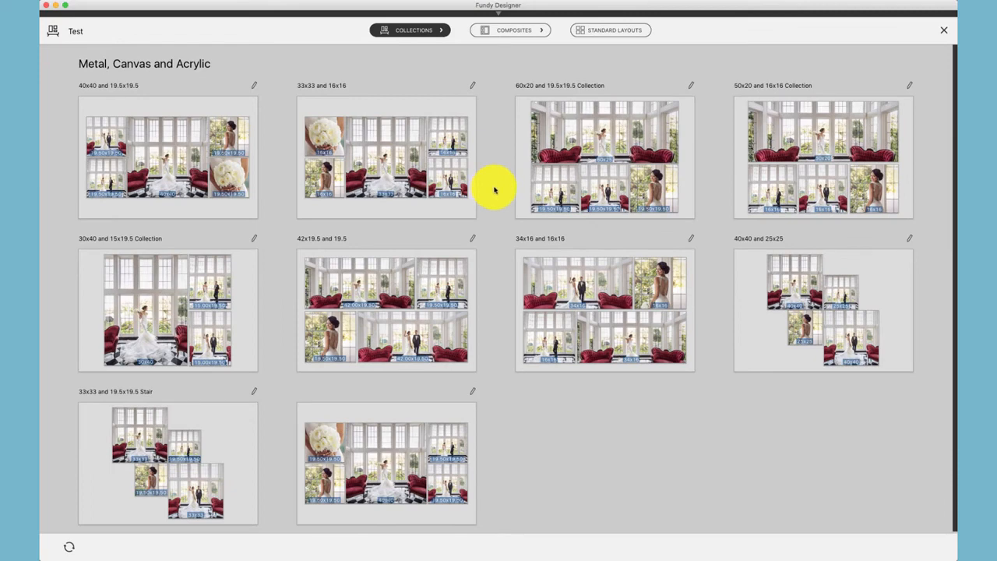
- Check the collection group list and choose the 40x40 and 19.5x19.5 collection from Metal, Canvas and Acrylic
left_click(442, 30)
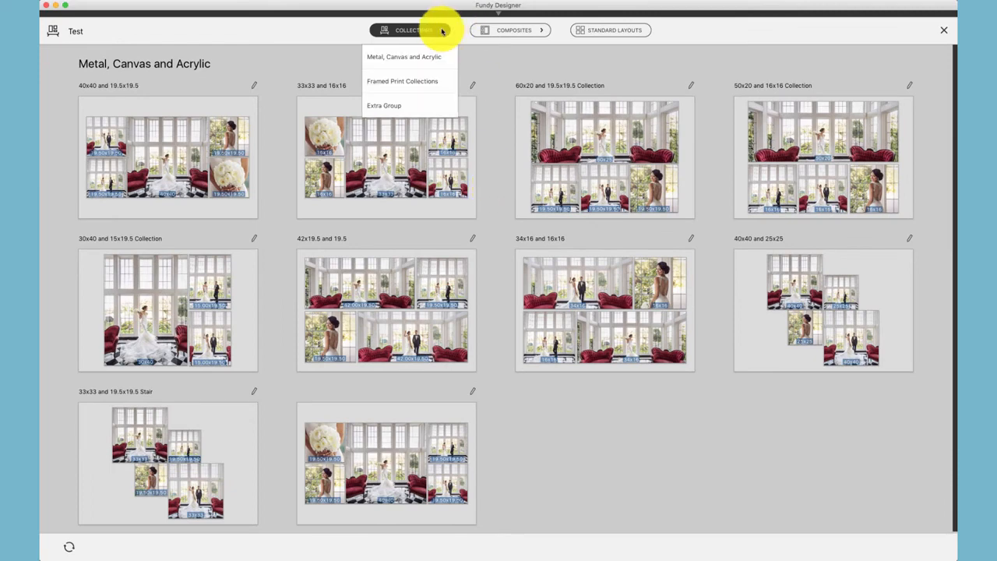
left_click(421, 83)
left_click(441, 30)
left_click(434, 58)
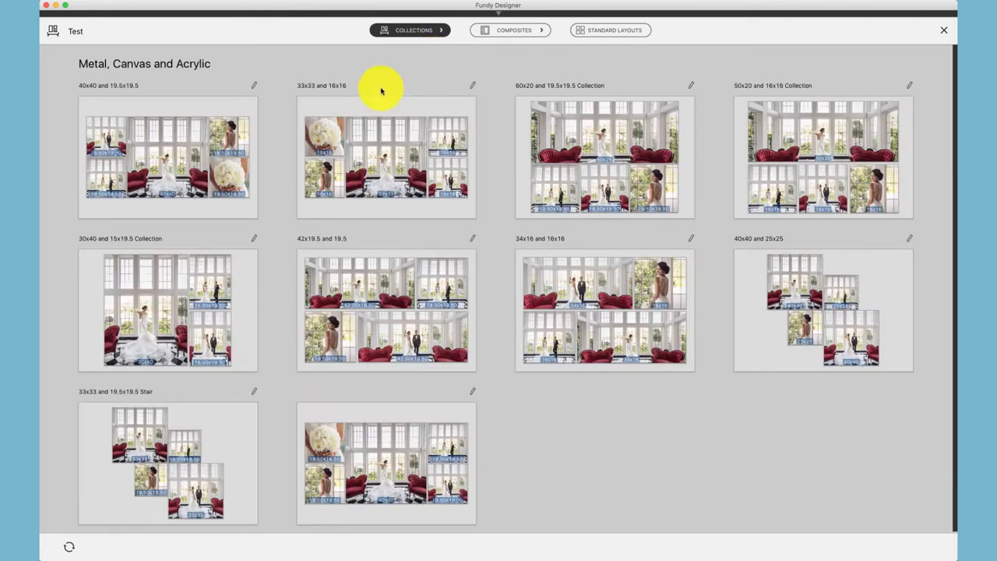
left_click(231, 146)
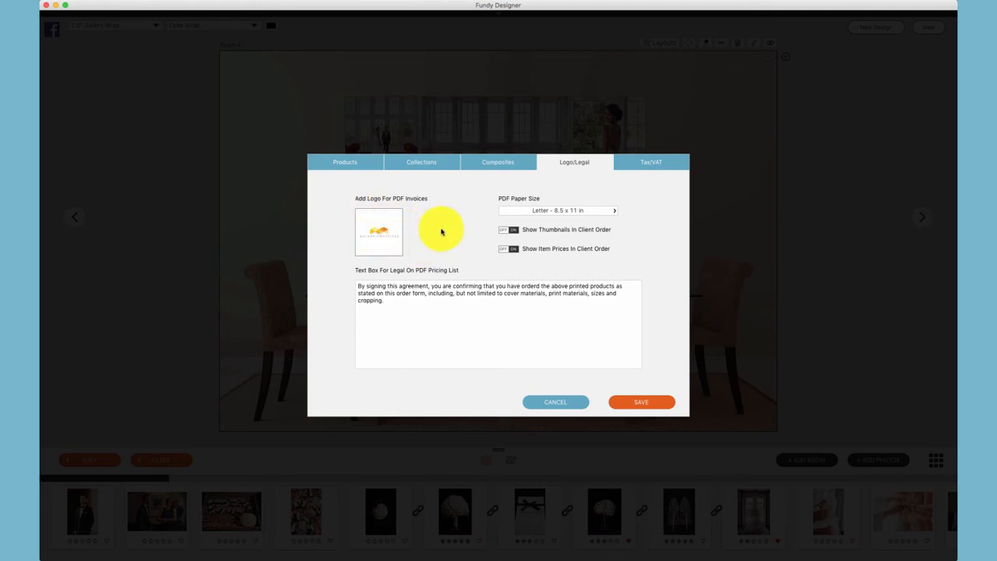
- Check the PDF paper size options in the logo and legal settings, keep Letter - 8.5 x 11 in, and save
left_click(518, 213)
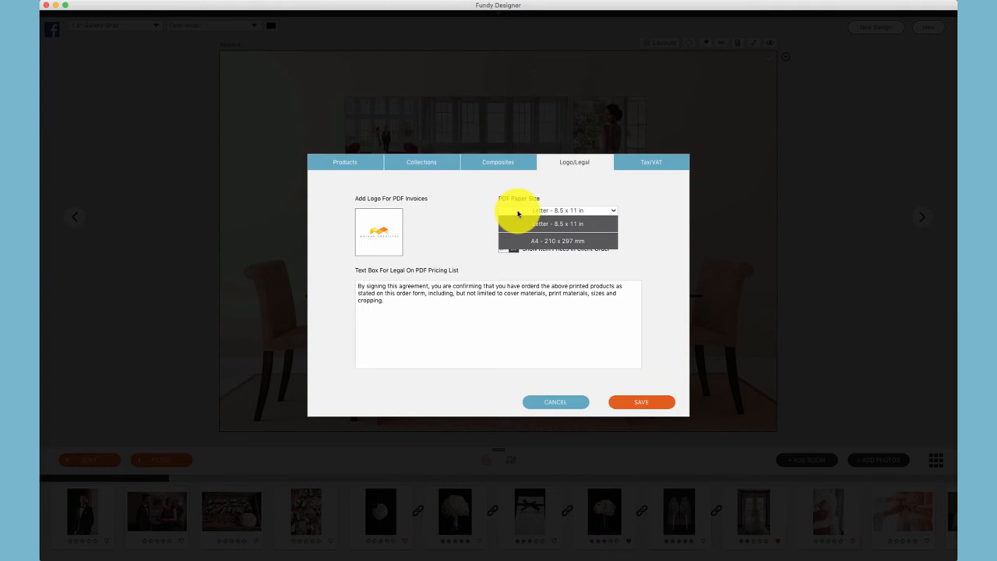
left_click(518, 214)
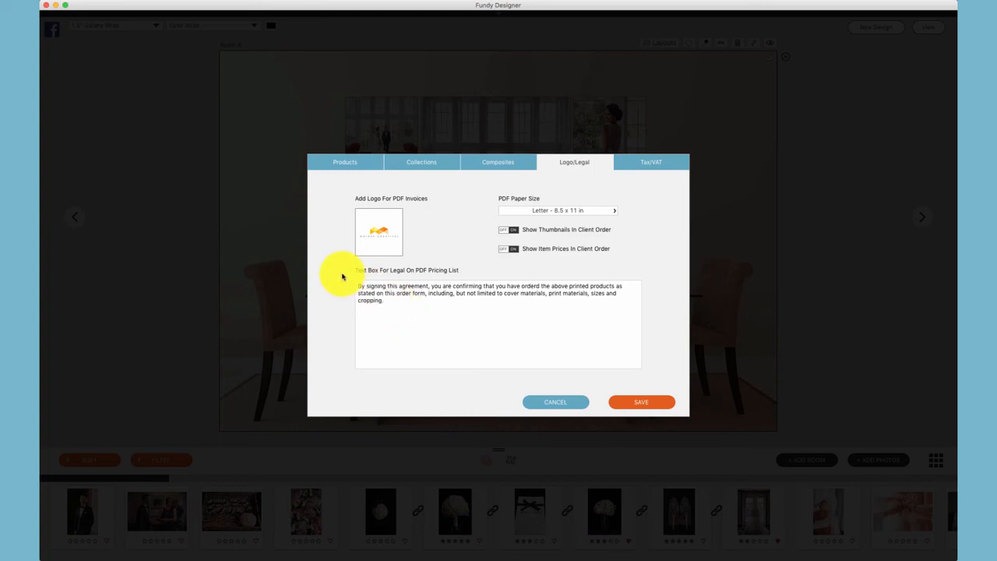
left_click(646, 402)
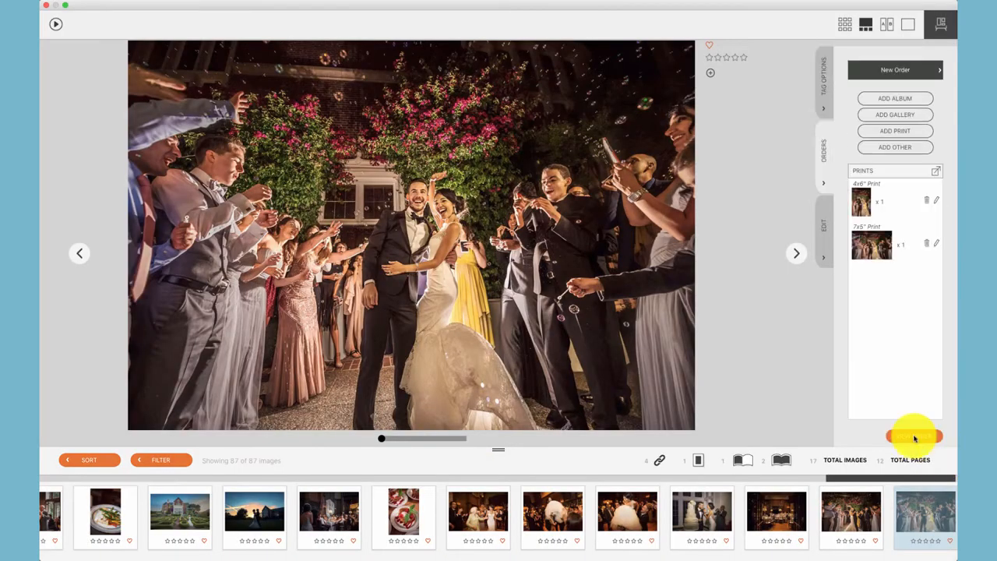
- View the current order form and examine its print items, prices and totals
left_click(913, 435)
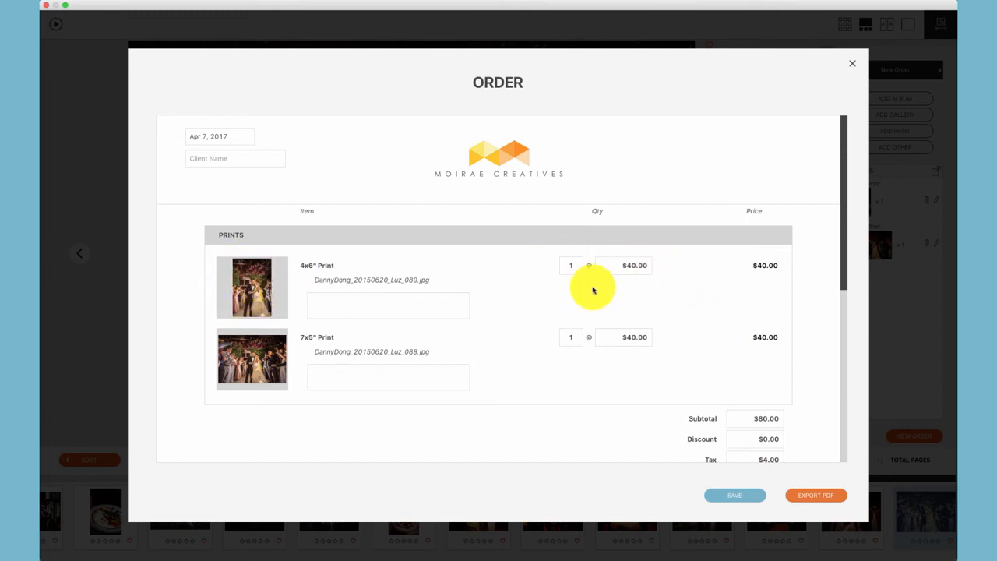
scroll(592, 290, "down", 5)
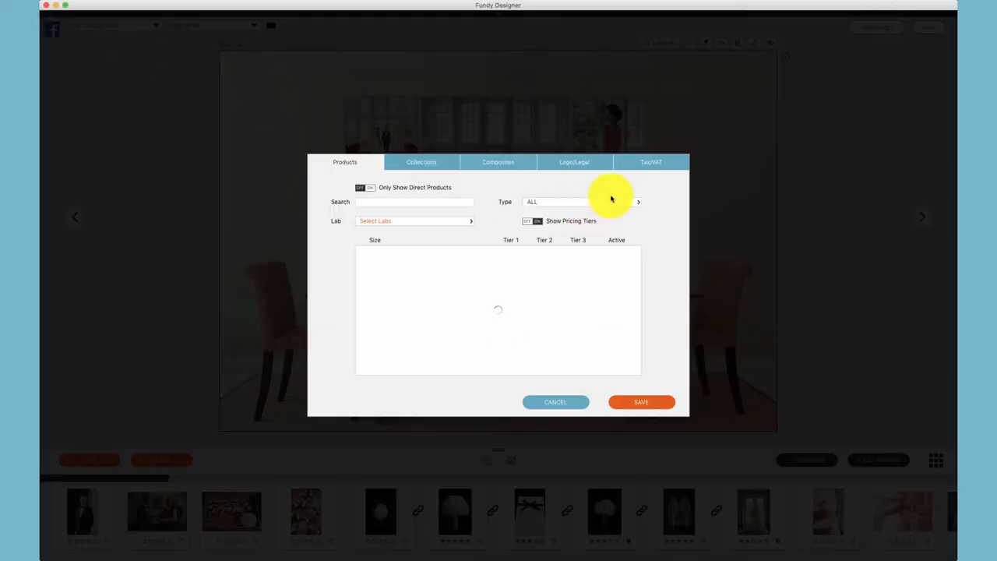
- Turn off thumbnails and item prices for the client order in the logo and legal settings, and save
left_click(587, 165)
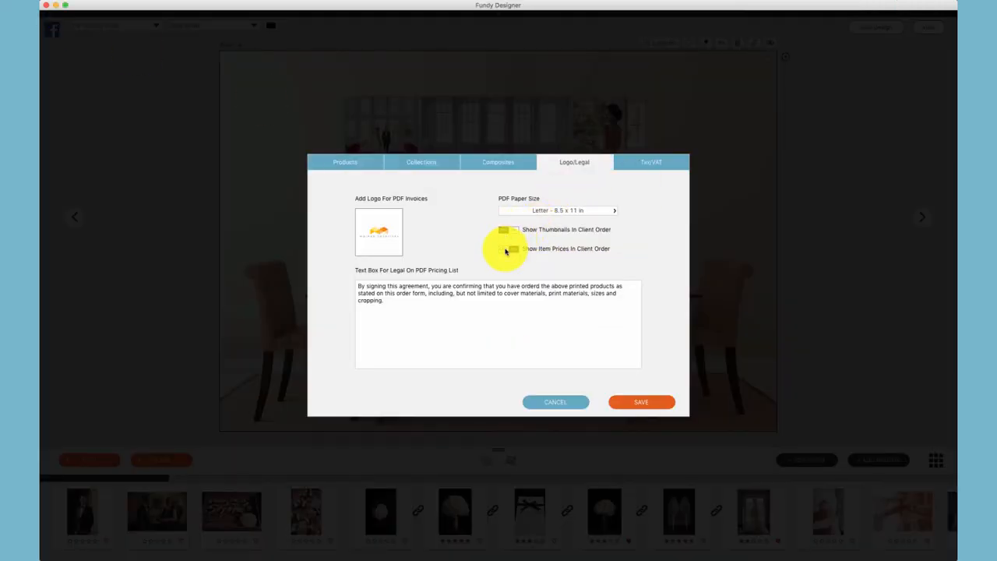
left_click(641, 402)
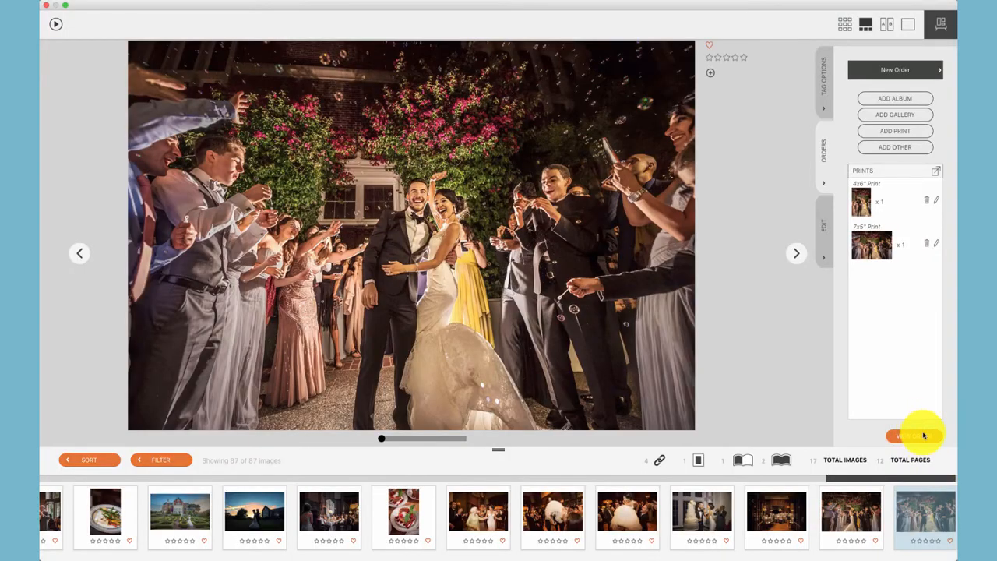
- View the order form again and check how items and totals display without thumbnails and item prices
left_click(923, 434)
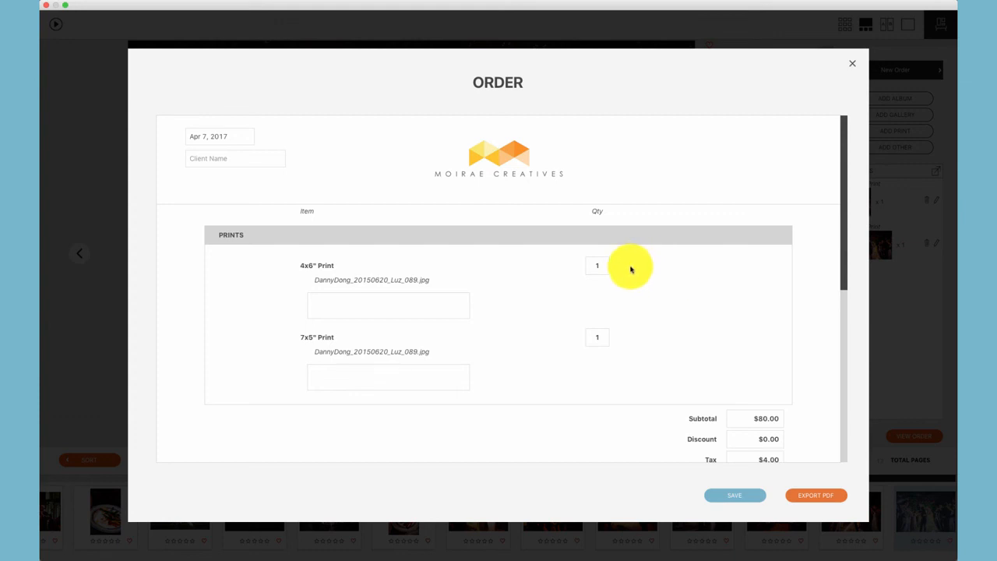
scroll(641, 345, "down", 2)
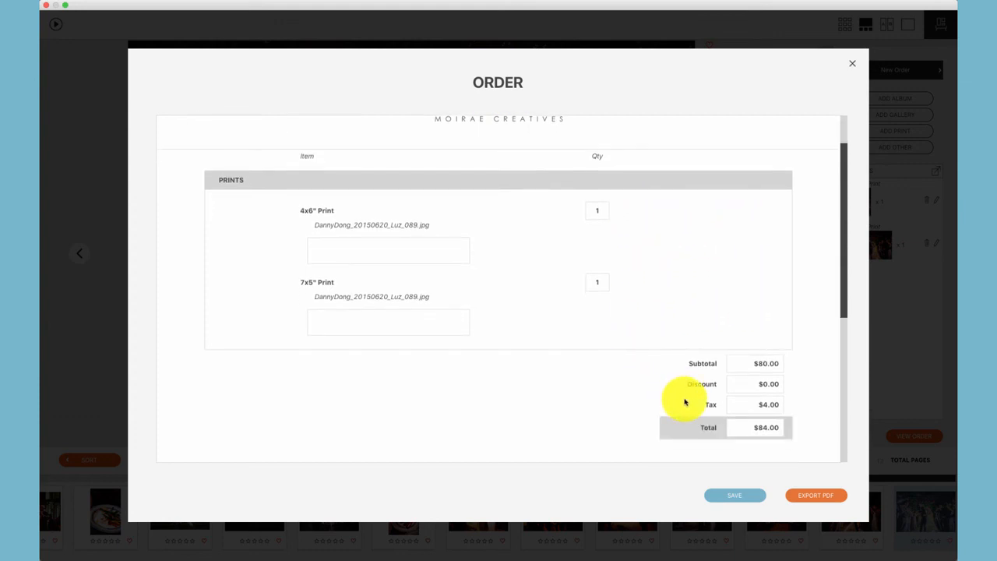
scroll(596, 368, "down", 1)
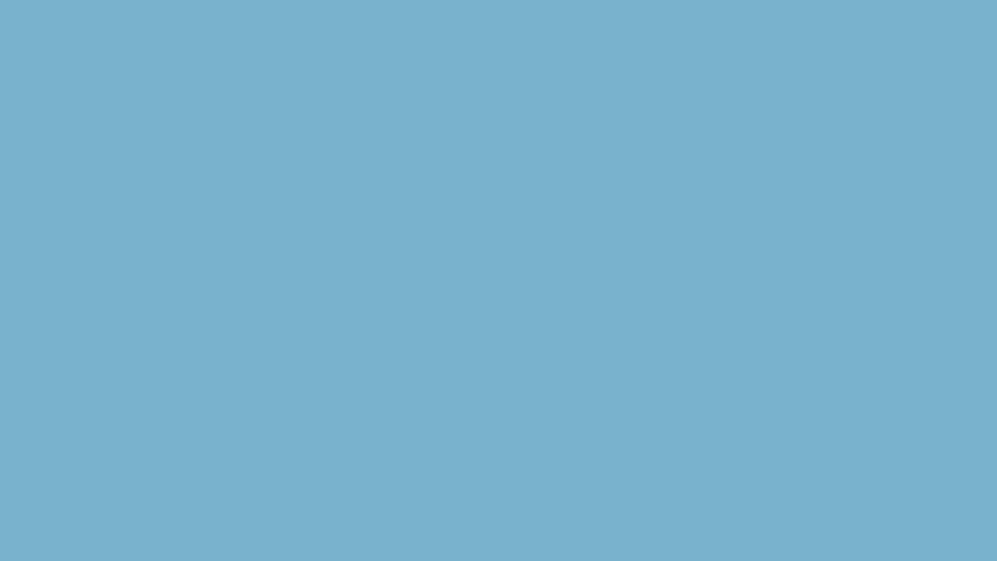